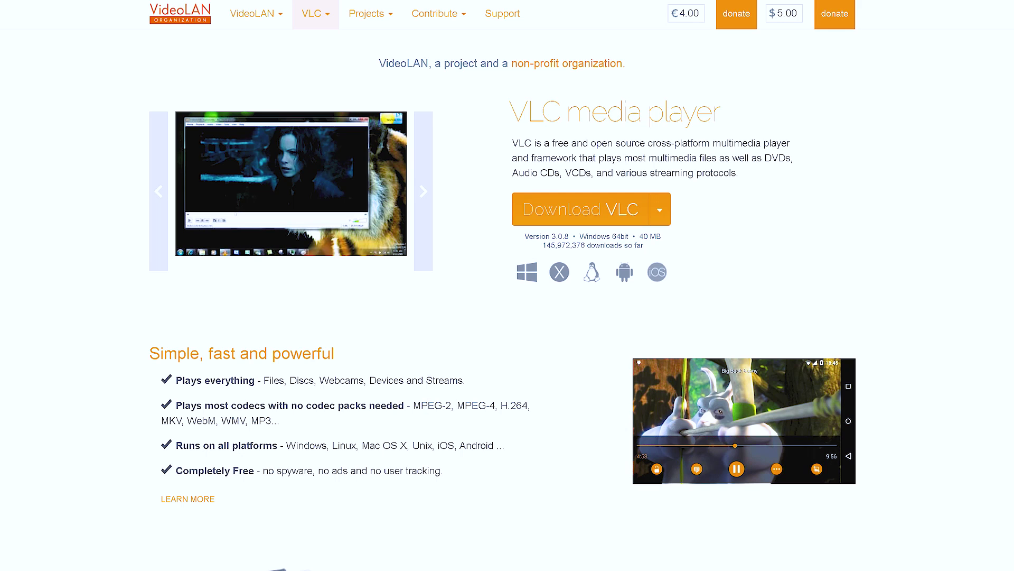
pyautogui.scroll(-6, 507, 286)
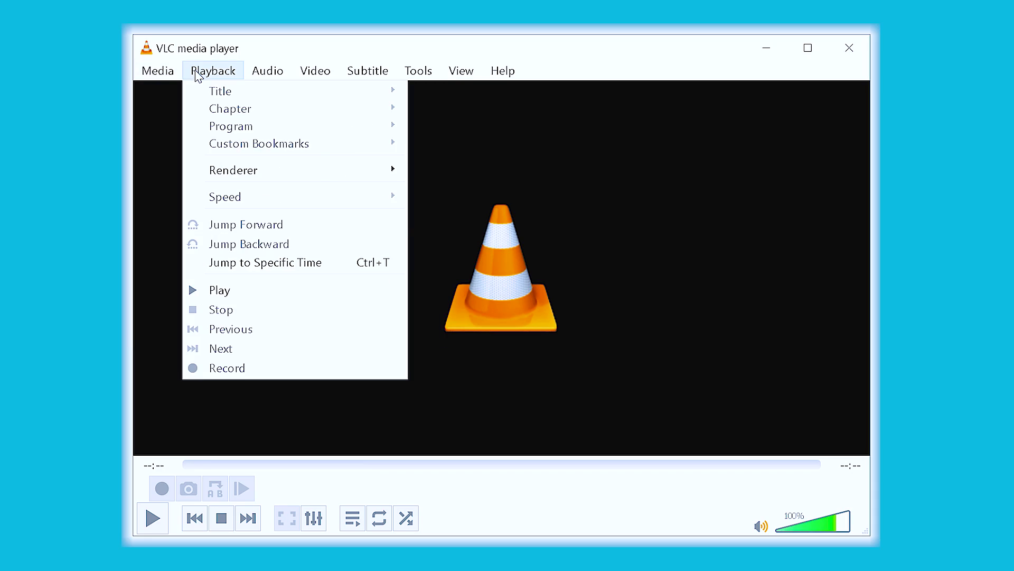
pyautogui.moveTo(313, 67)
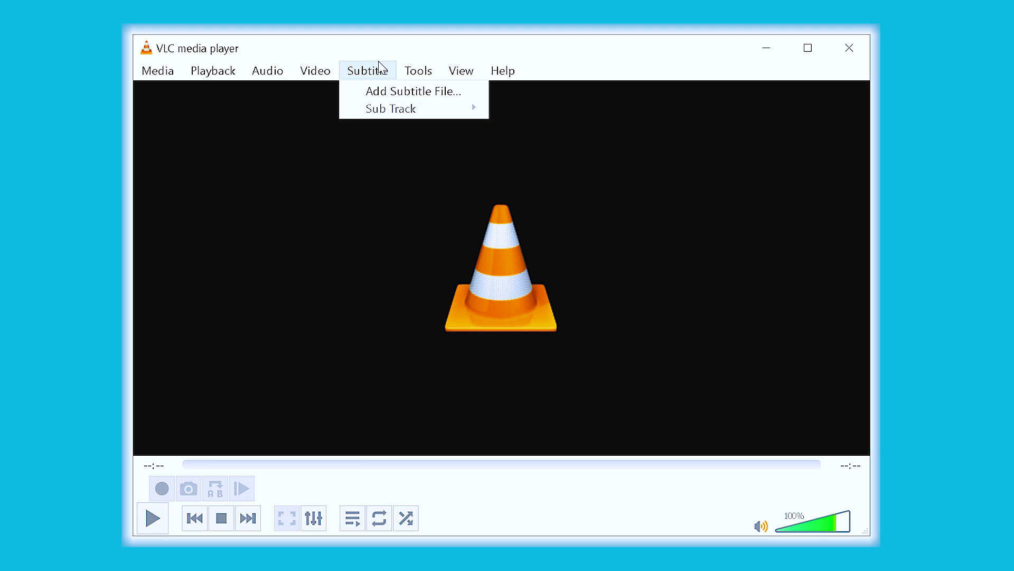
pyautogui.click(443, 67)
pyautogui.click(191, 75)
pyautogui.moveTo(183, 74)
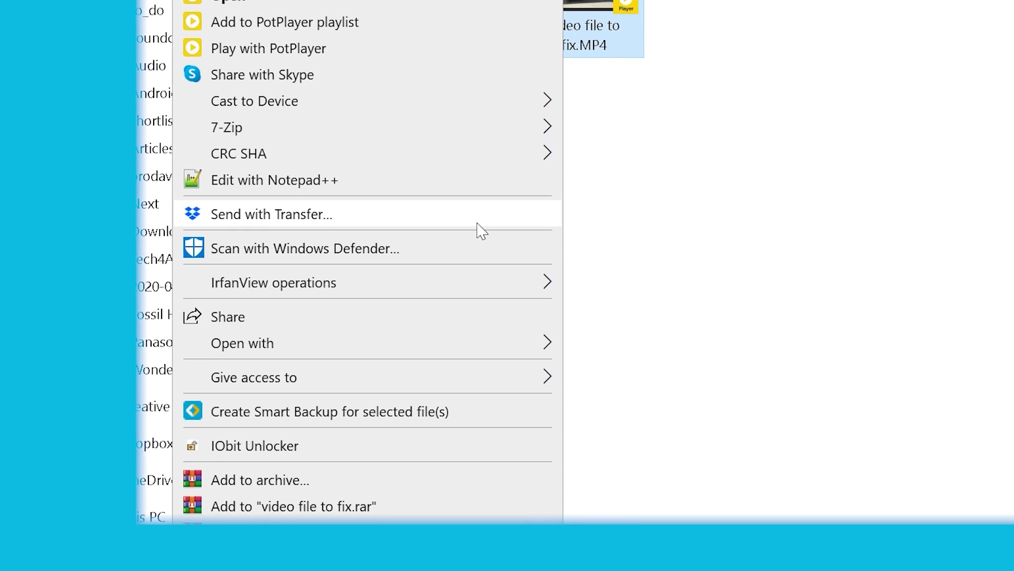
# Open the video file "video file to fix.MP4" with VLC media player
pyautogui.moveTo(450, 336)
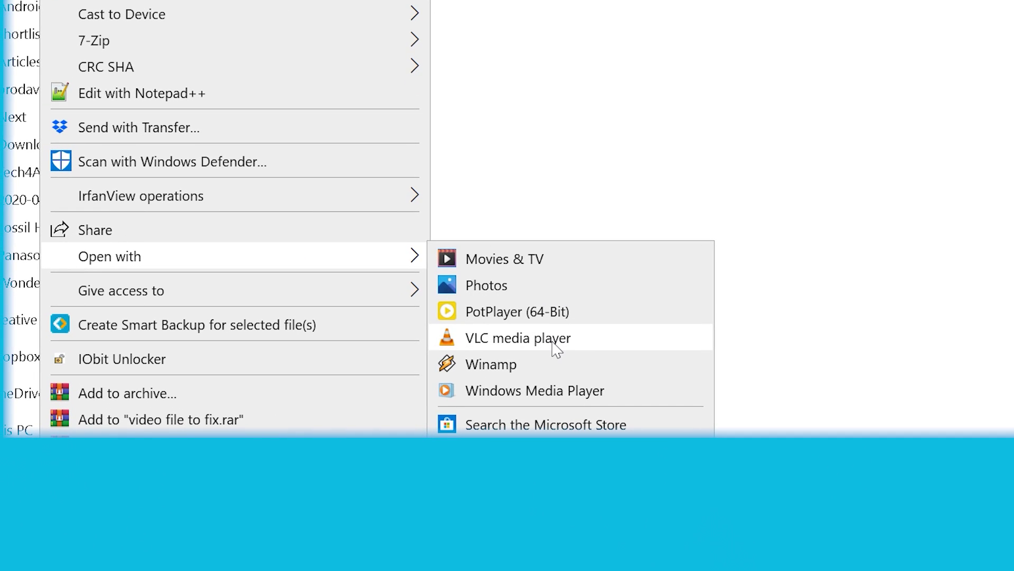
pyautogui.click(556, 349)
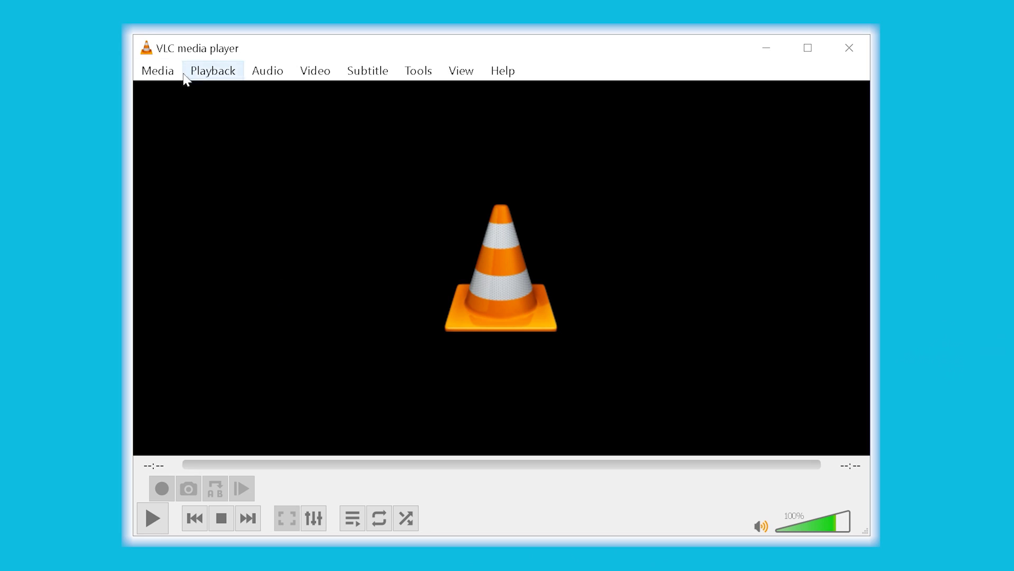
pyautogui.click(157, 70)
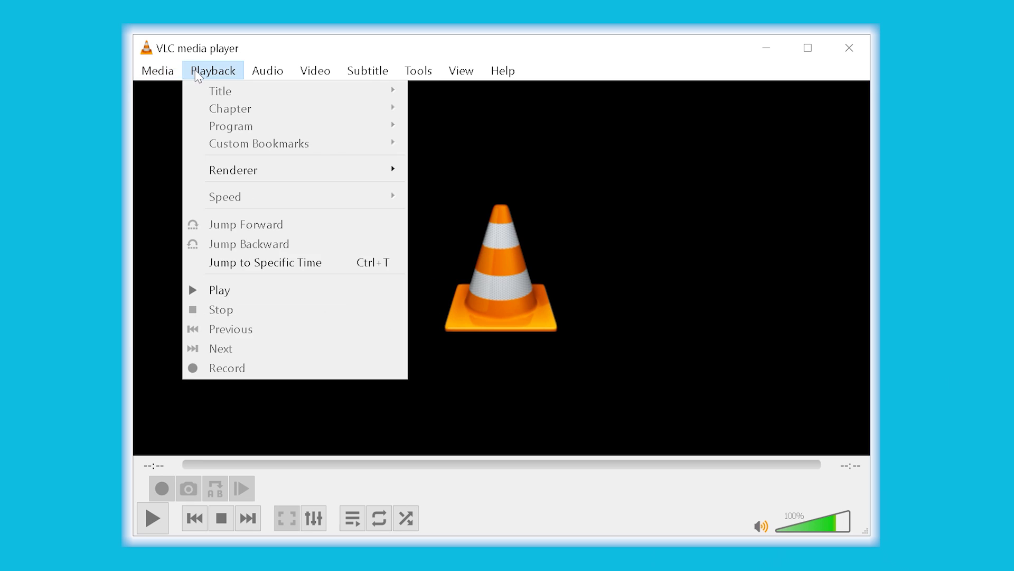
pyautogui.moveTo(313, 67)
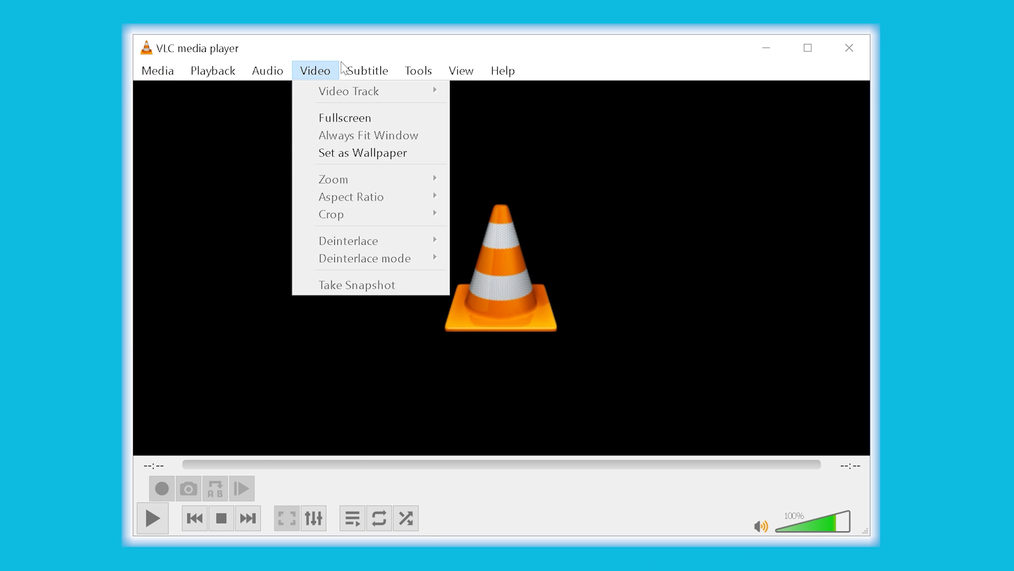
pyautogui.moveTo(181, 74)
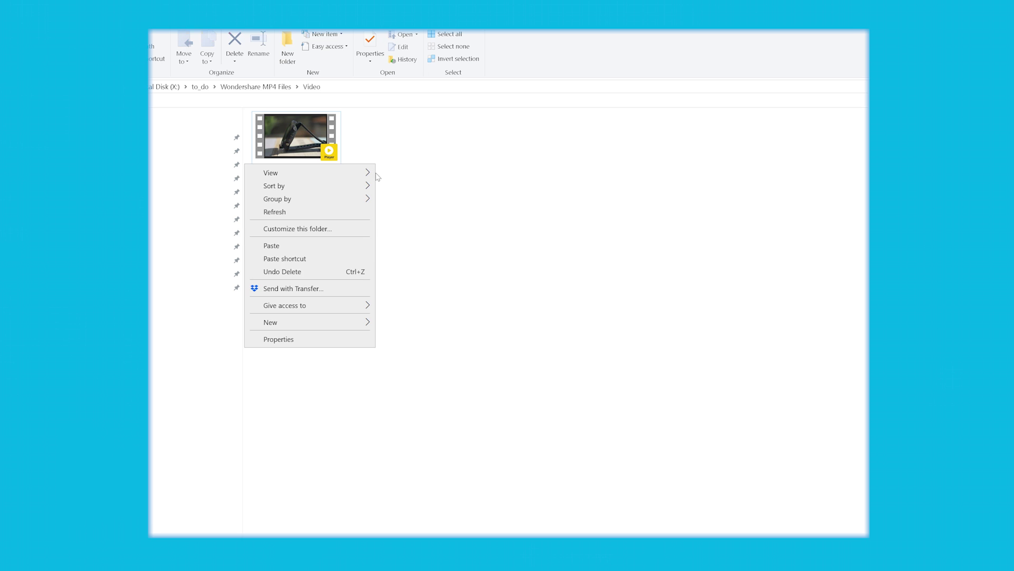
# In the Video folder, paste a copy of the video file and rename it "video file to fix.AVI", accepting the extension change
pyautogui.click(337, 245)
pyautogui.press('F2')
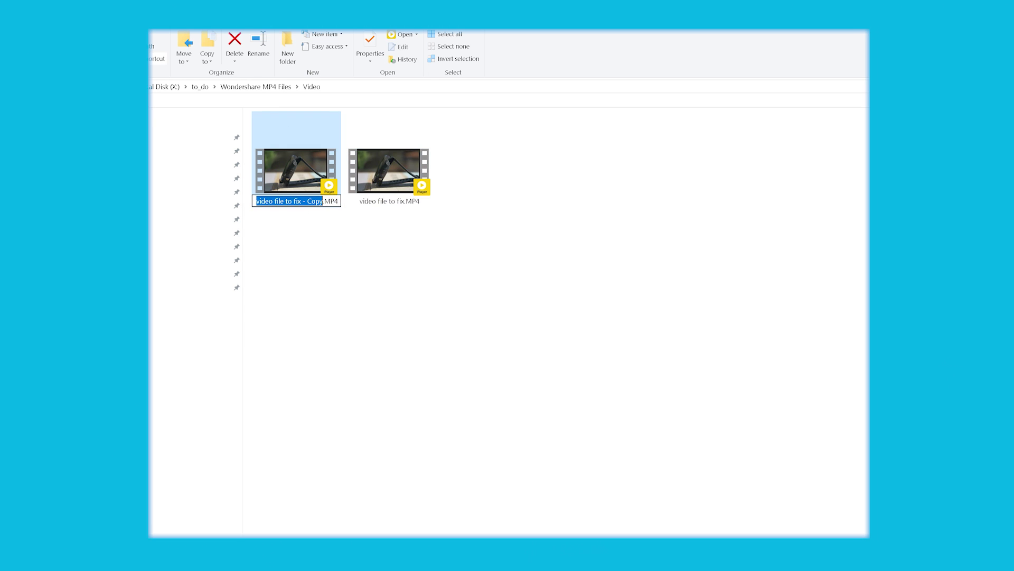
pyautogui.write('AVI')
pyautogui.press('Return')
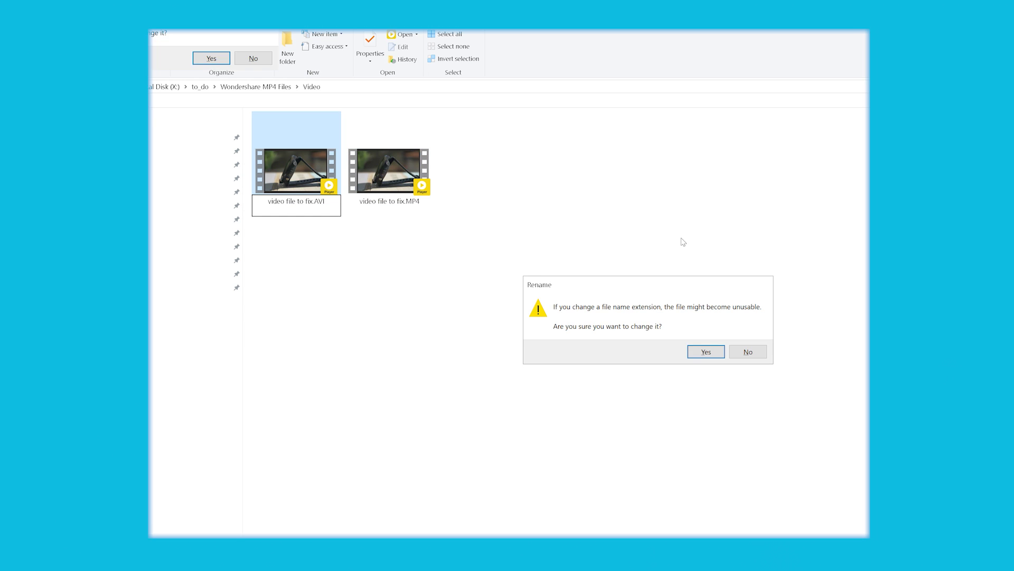
pyautogui.press('Return')
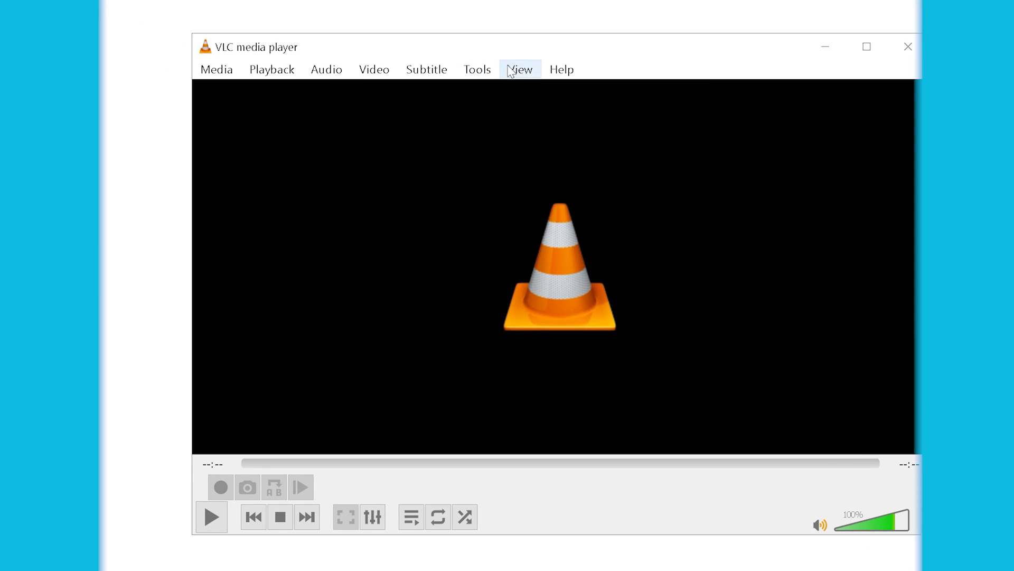
# In VLC's Input / Codecs preferences, set damaged or incomplete AVI files to "Always fix" and save
pyautogui.click(639, 197)
pyautogui.click(660, 317)
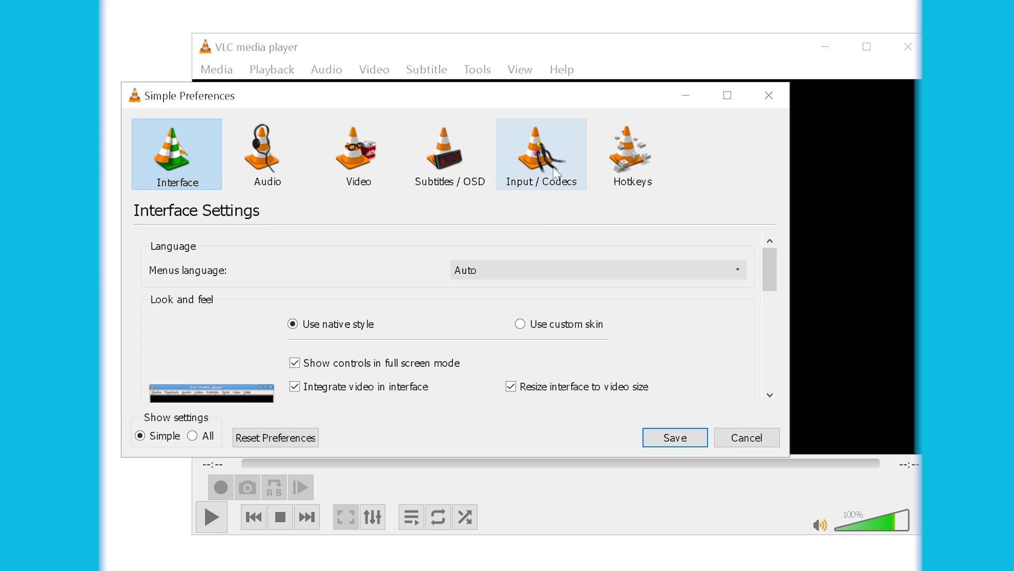
pyautogui.click(544, 170)
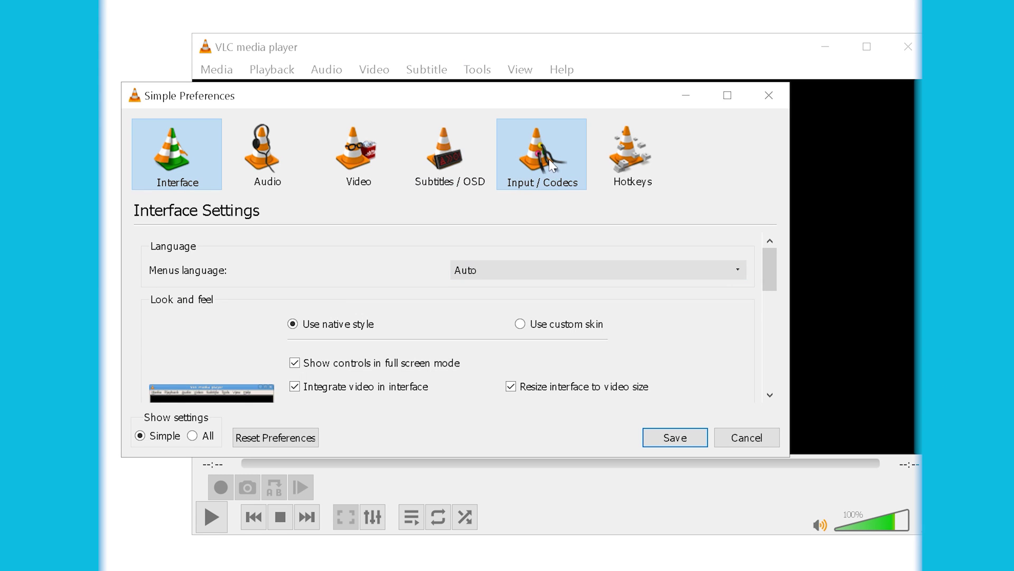
pyautogui.moveTo(770, 280); pyautogui.dragTo(781, 379)
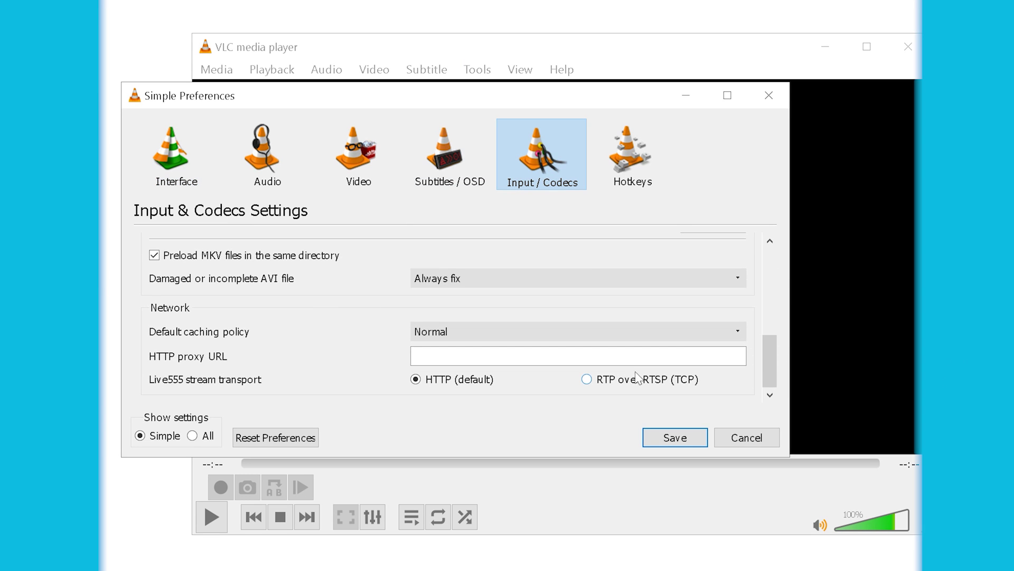
pyautogui.click(531, 280)
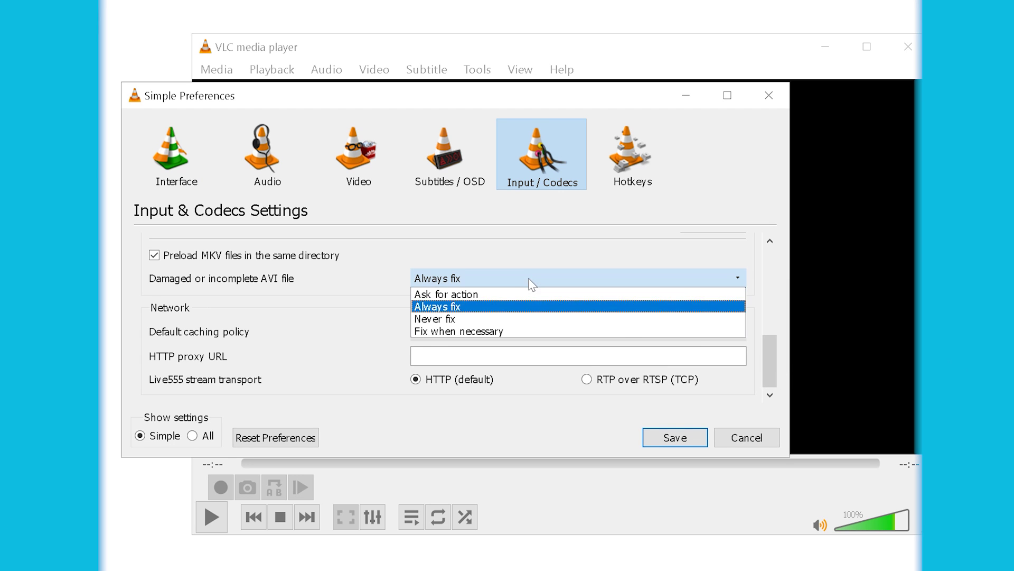
pyautogui.click(465, 309)
pyautogui.click(674, 439)
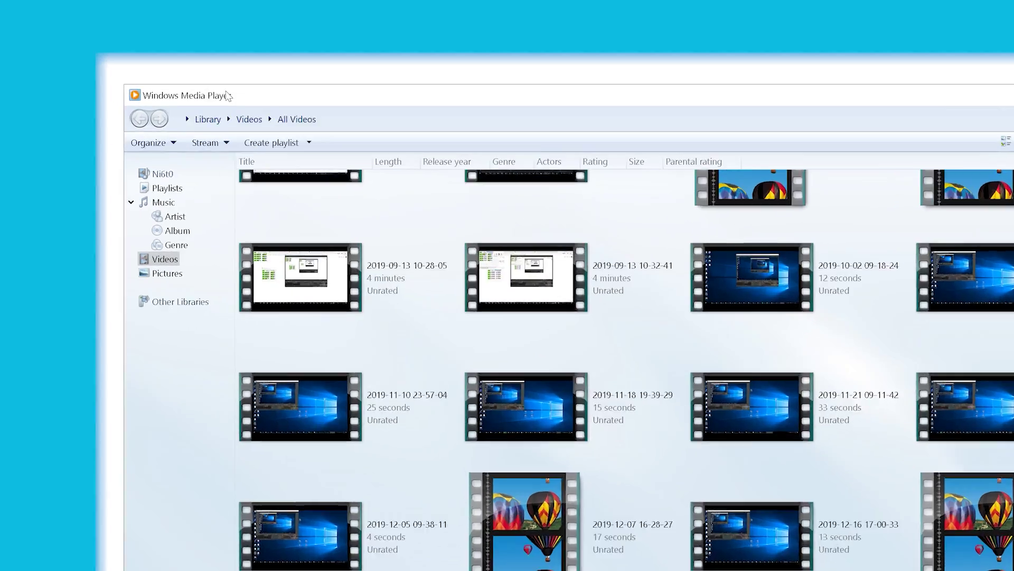
# In Windows Media Player, open the Options dialog
pyautogui.press('alt')
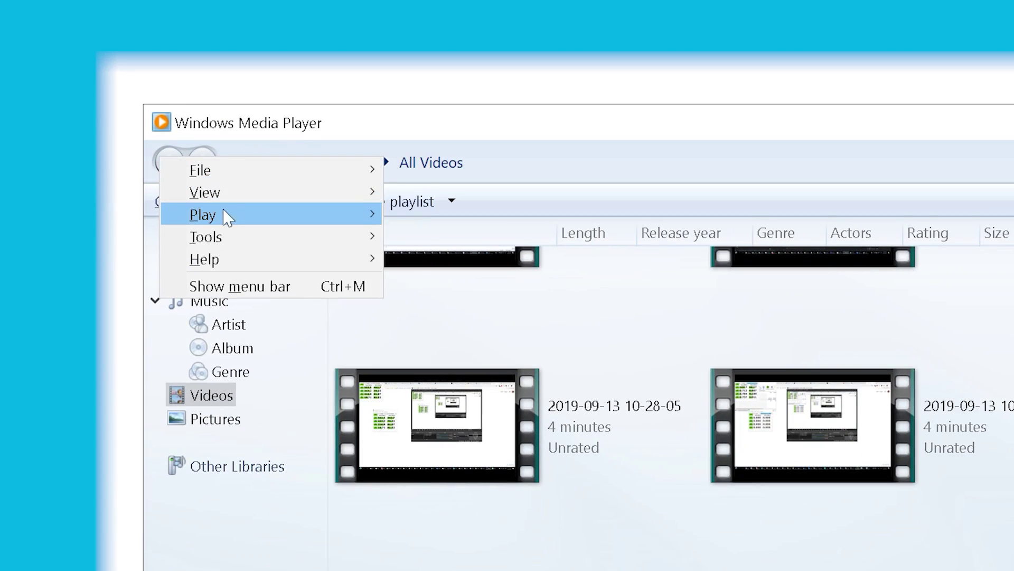
pyautogui.moveTo(224, 244)
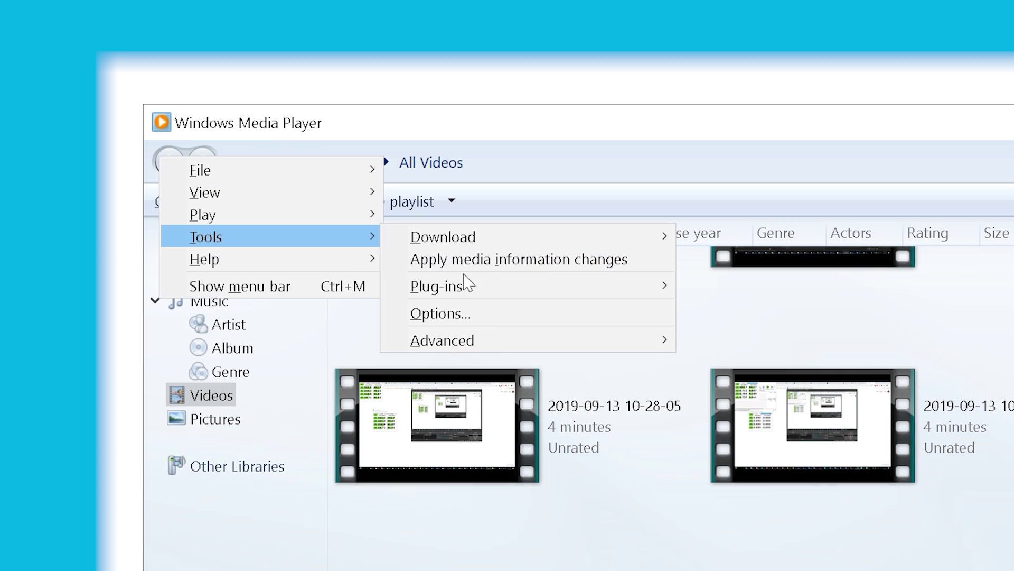
pyautogui.click(493, 323)
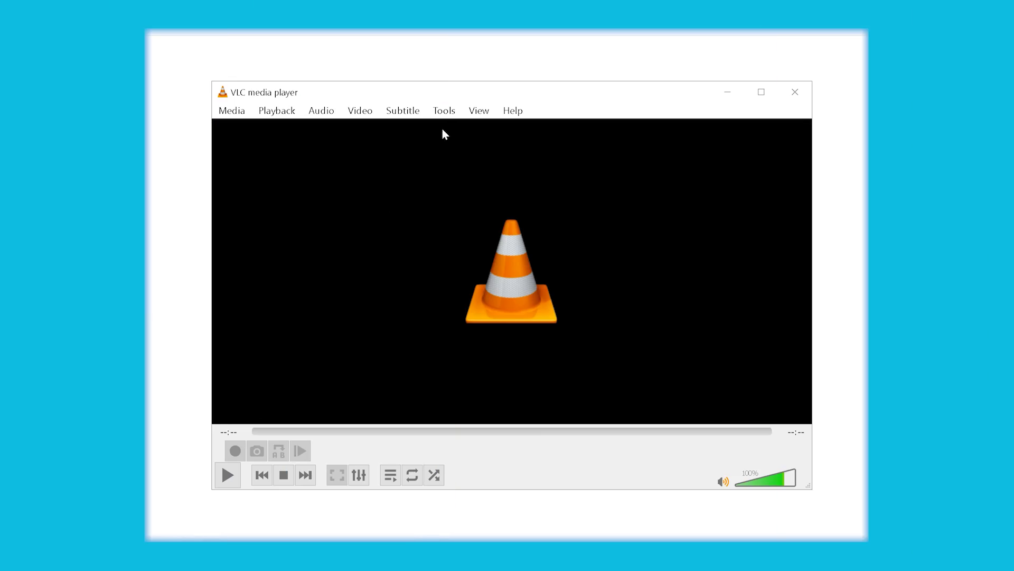
# In VLC, start a Convert / Save operation and add "video file to fix.MP4" as the source file
pyautogui.click(443, 112)
pyautogui.moveTo(376, 118)
pyautogui.moveTo(245, 117)
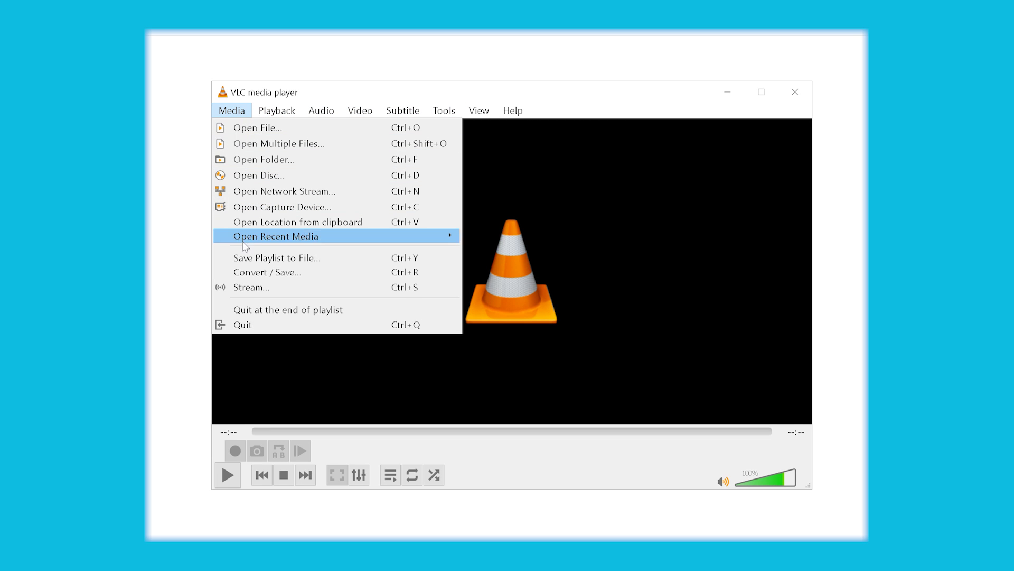
pyautogui.click(253, 272)
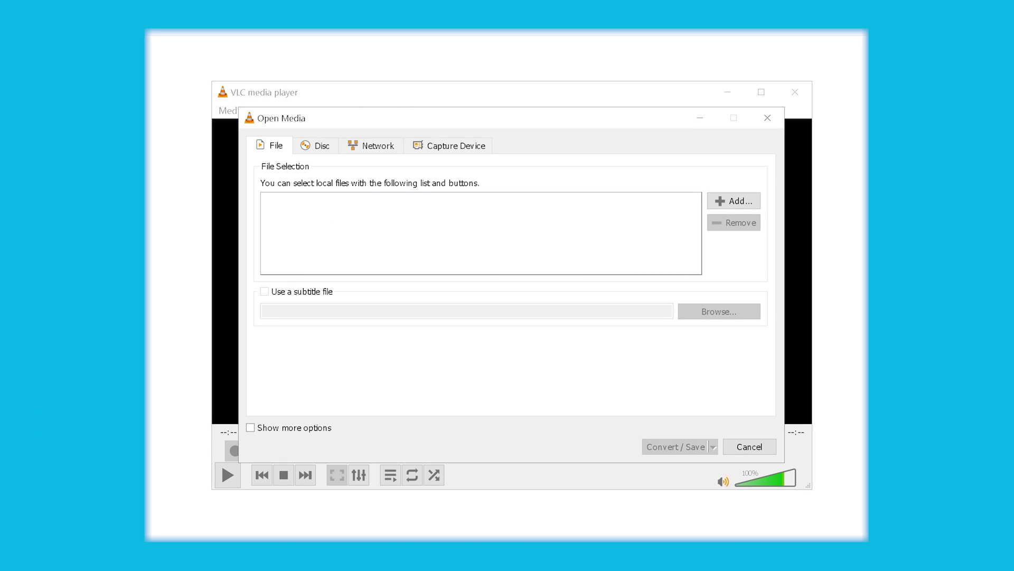
pyautogui.moveTo(460, 245); pyautogui.dragTo(455, 244)
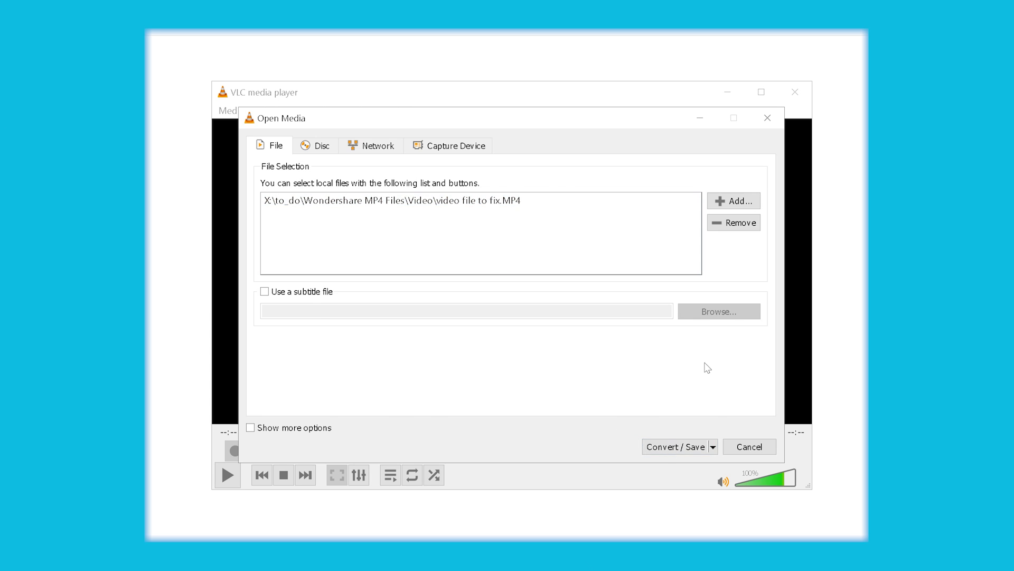
# Convert the added video with the profile "Video - H.264 + MP3 (TS)" to "converted file.mp4" in the Video folder
pyautogui.click(674, 446)
pyautogui.click(545, 317)
pyautogui.scroll(-3, 603, 378)
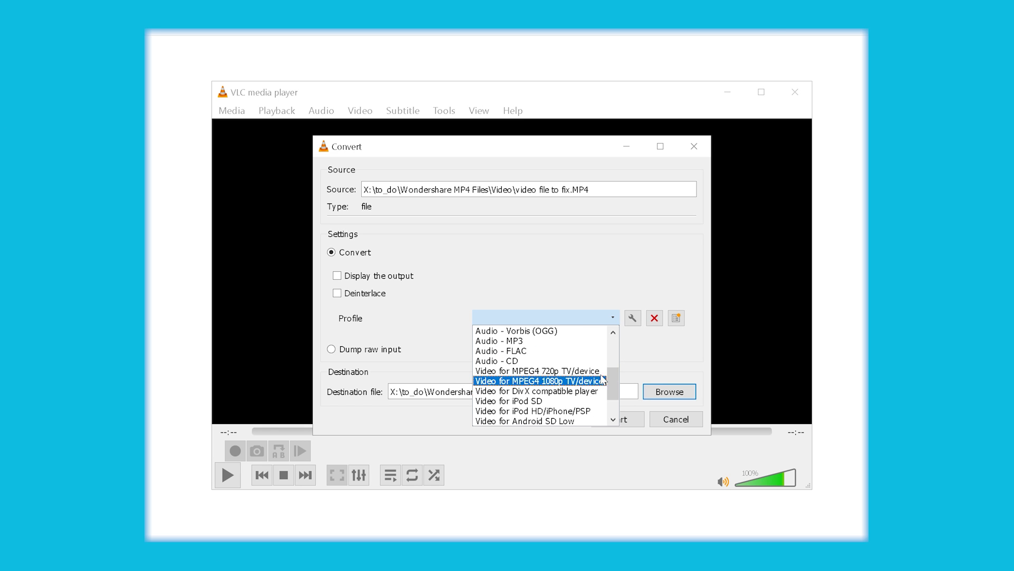
pyautogui.moveTo(612, 384); pyautogui.dragTo(629, 358)
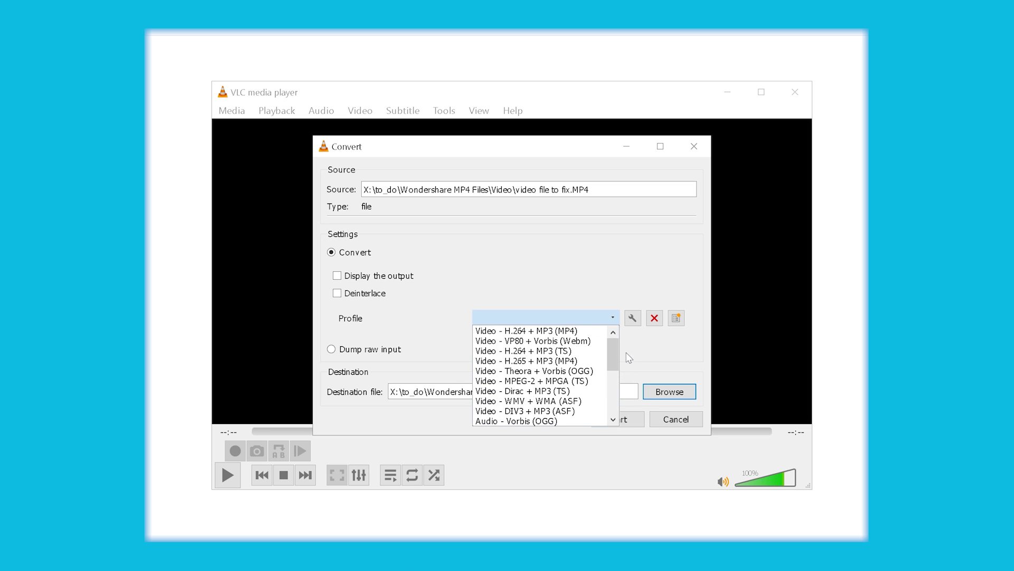
pyautogui.click(575, 351)
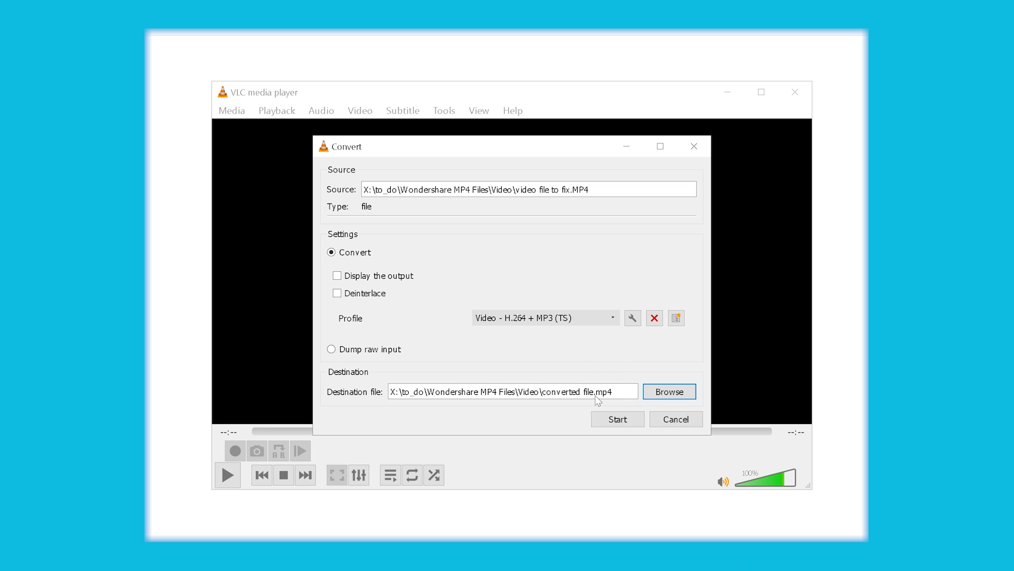
pyautogui.click(629, 423)
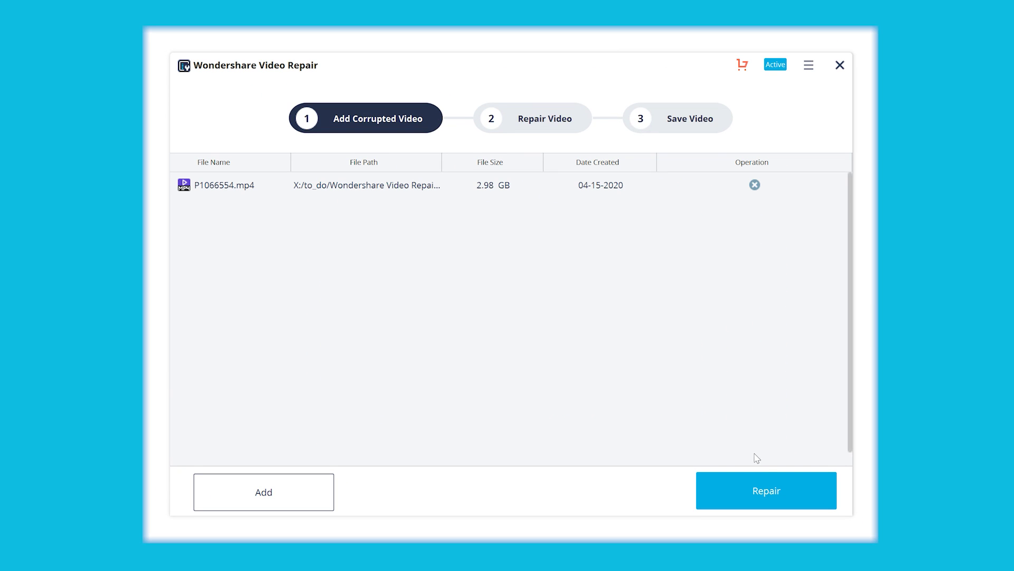
# In Wondershare Video Repair, repair P1066554.mp4, preview the repaired video and close the preview
pyautogui.click(766, 491)
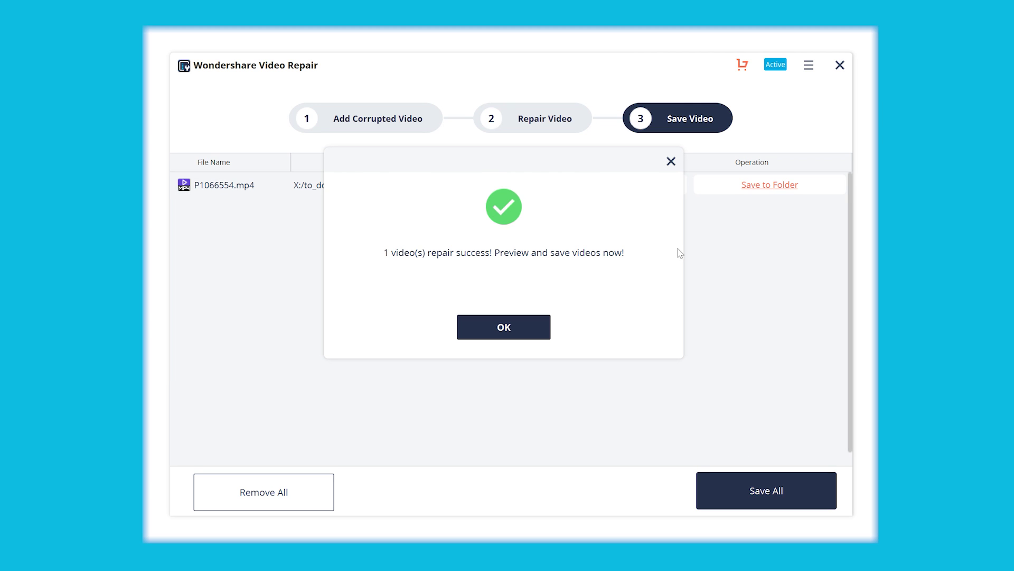
pyautogui.click(520, 328)
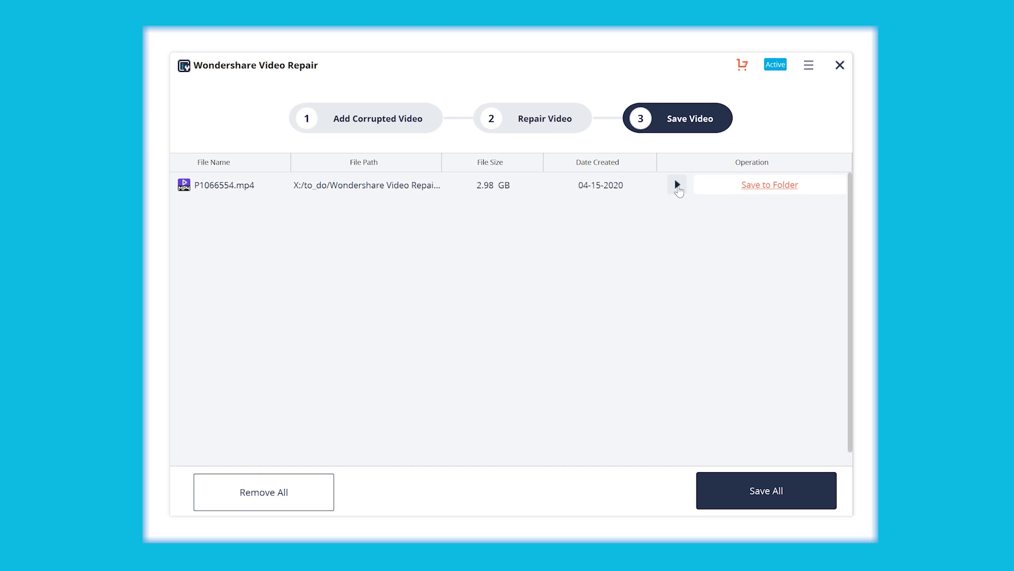
pyautogui.click(658, 205)
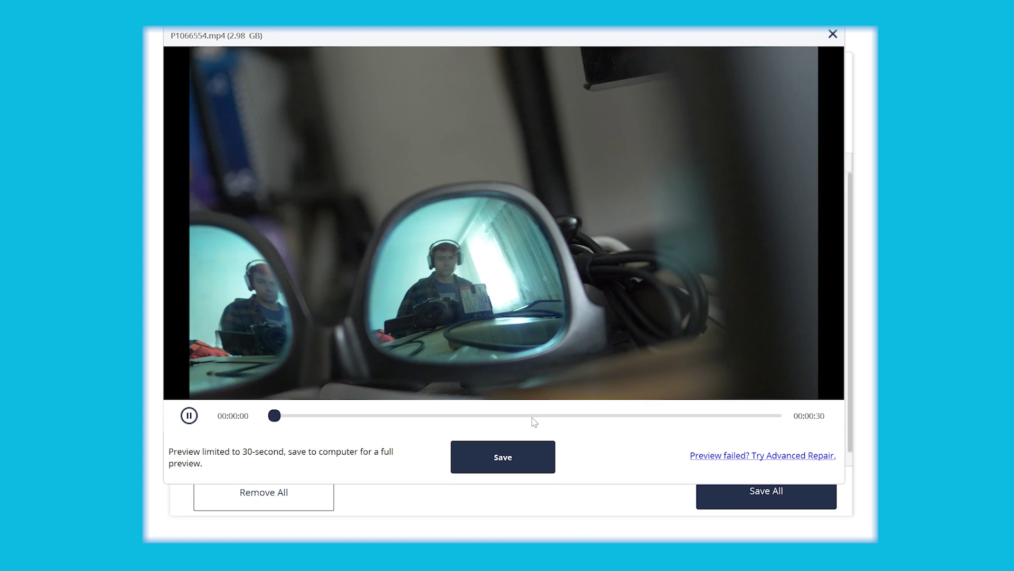
pyautogui.click(833, 35)
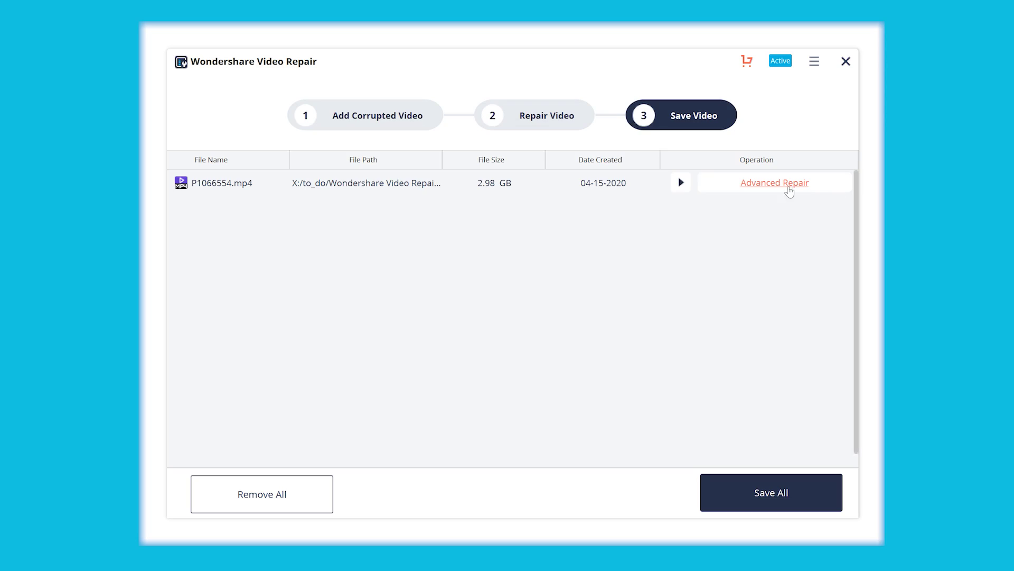
# Run Advanced Repair on P1066554.mp4 with a sample video, and open the preview of the repaired video
pyautogui.click(775, 183)
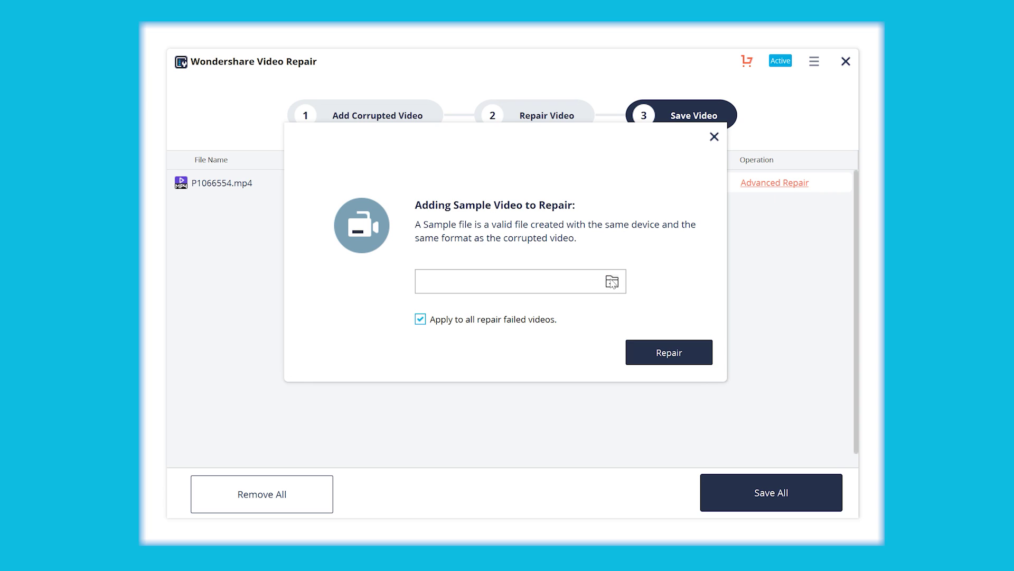
pyautogui.click(669, 353)
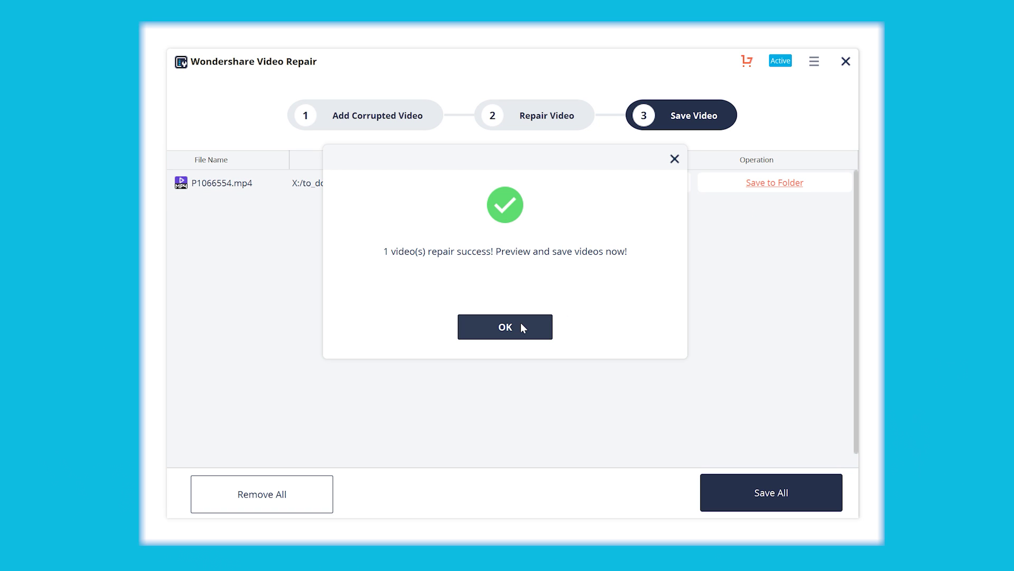
pyautogui.click(521, 327)
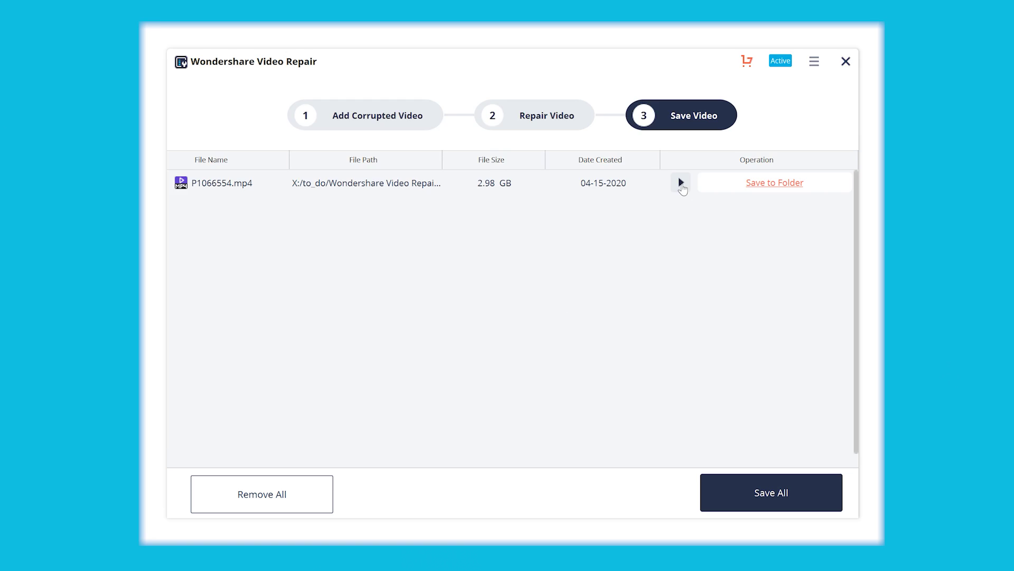
pyautogui.click(681, 183)
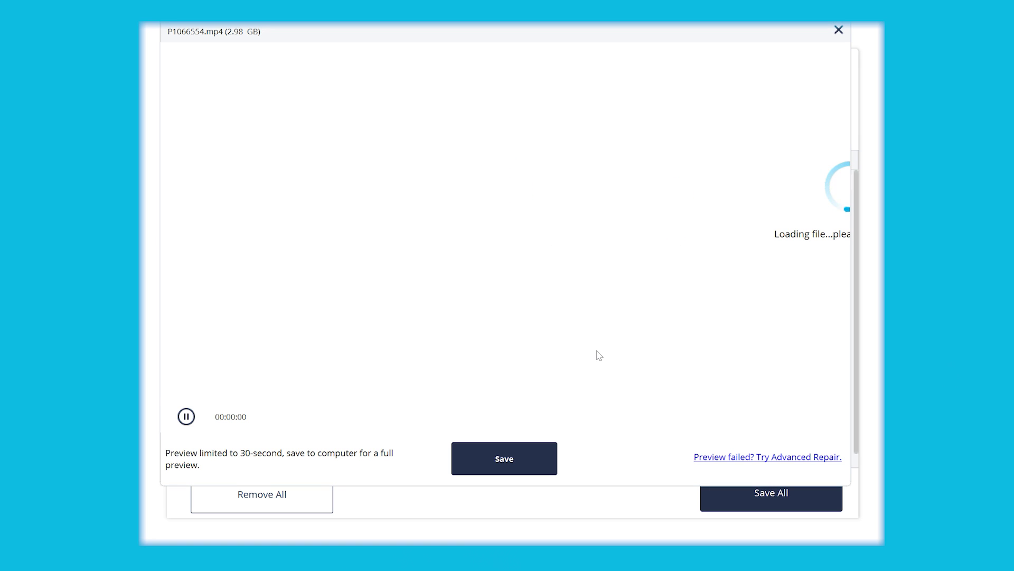